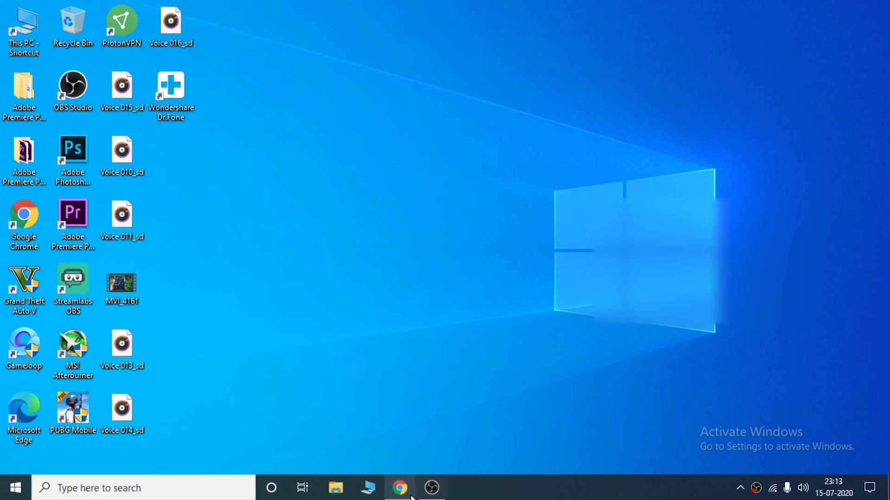
- Select Kerala as the state on the BSNL registration form
click(410, 498)
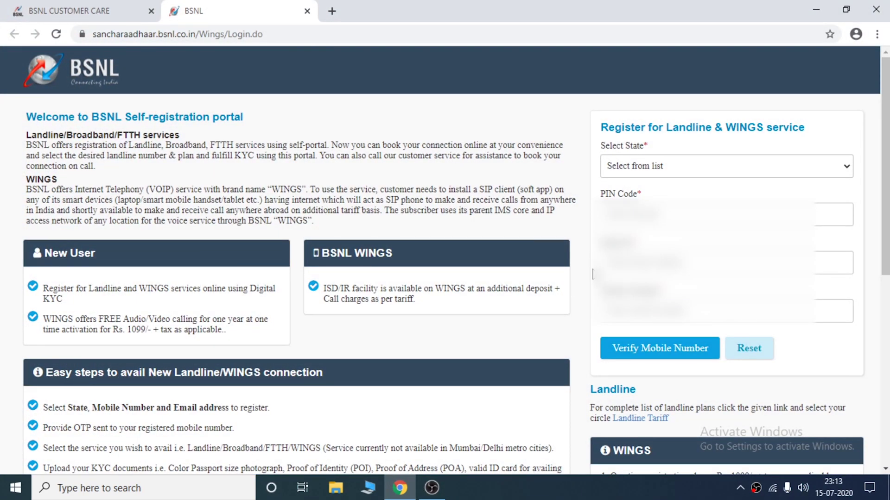
click(844, 166)
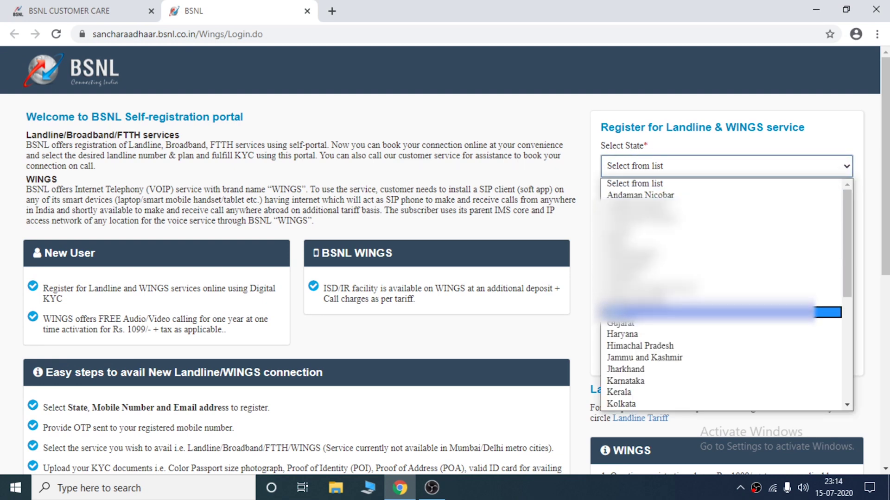
scroll(653, 392, down, 5)
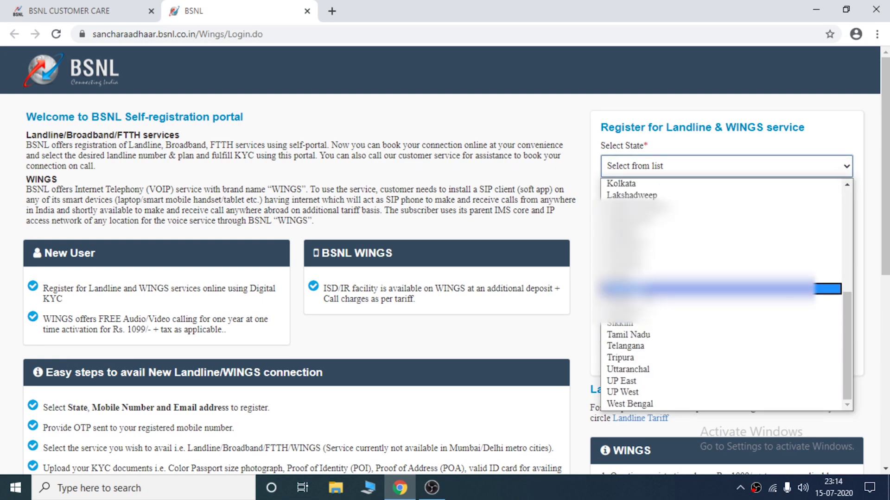
scroll(649, 313, up, 1)
scroll(655, 371, up, 5)
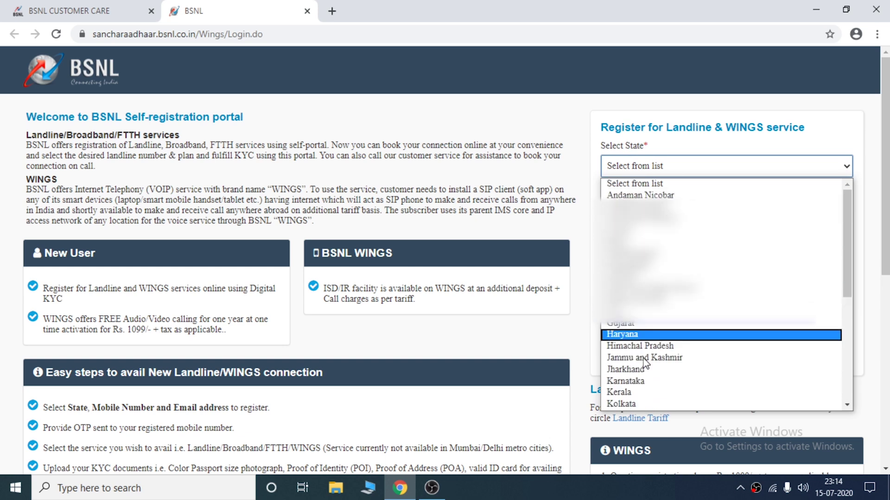
click(638, 394)
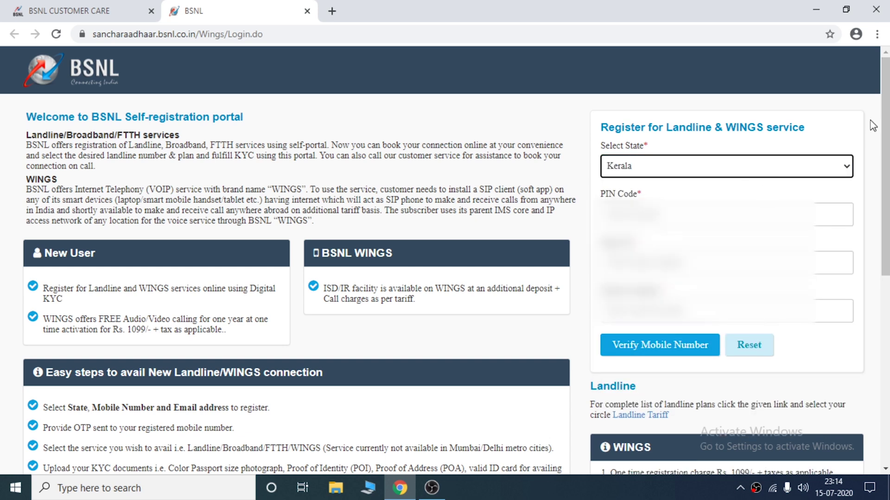
- Enter the PIN code, e-mail and mobile number, then request OTP verification of the mobile number
click(709, 214)
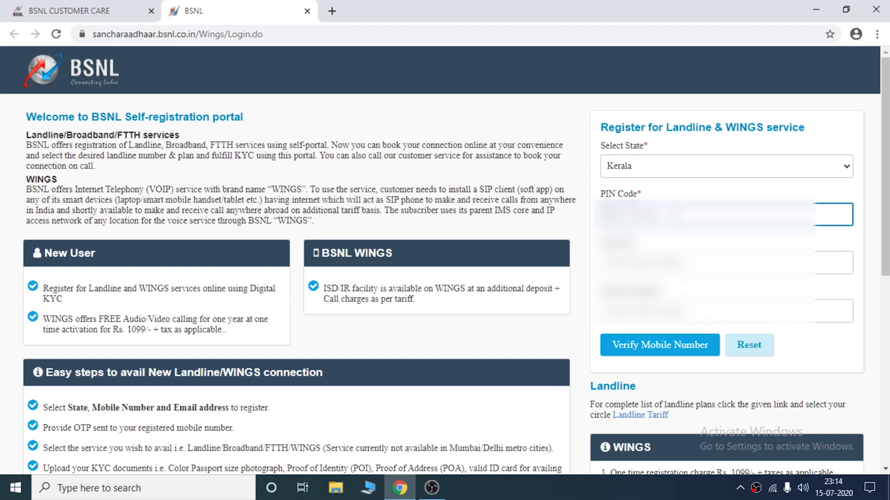
text(6)
click(805, 262)
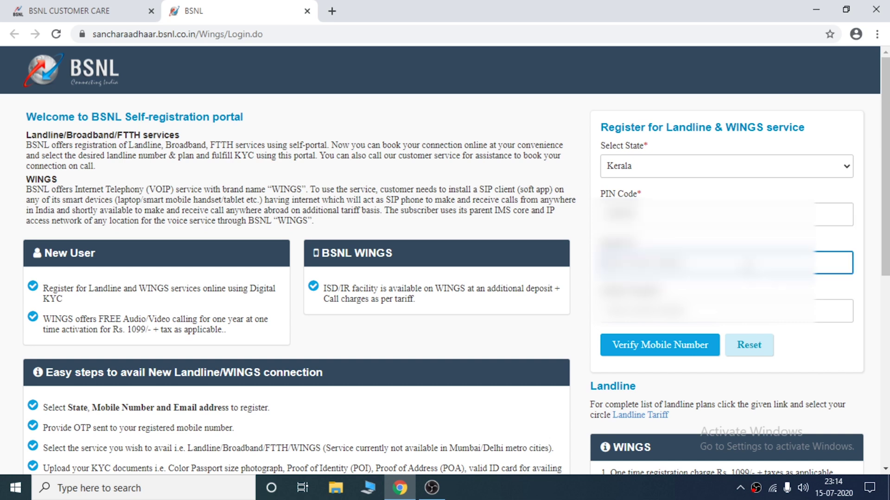
text(9)
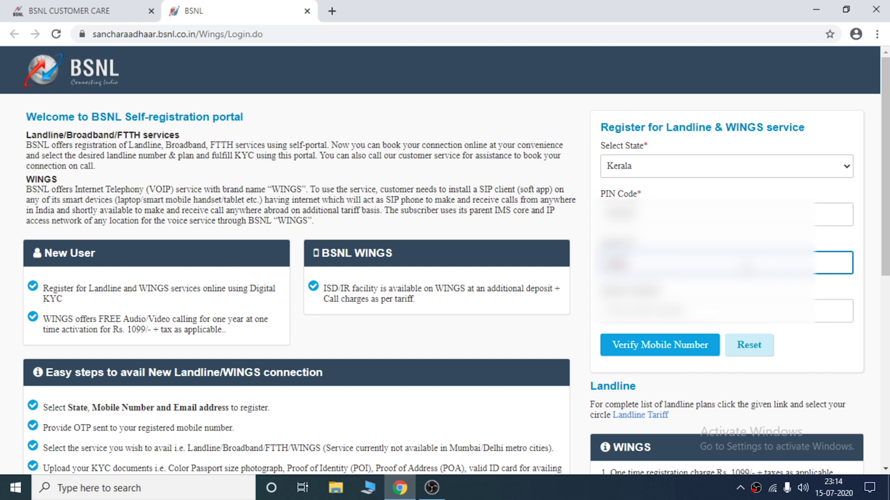
text(98)
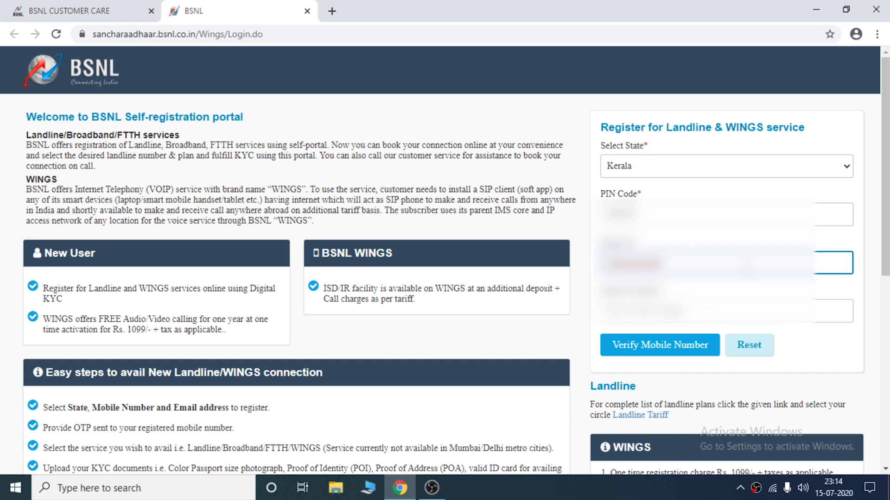
text(7)
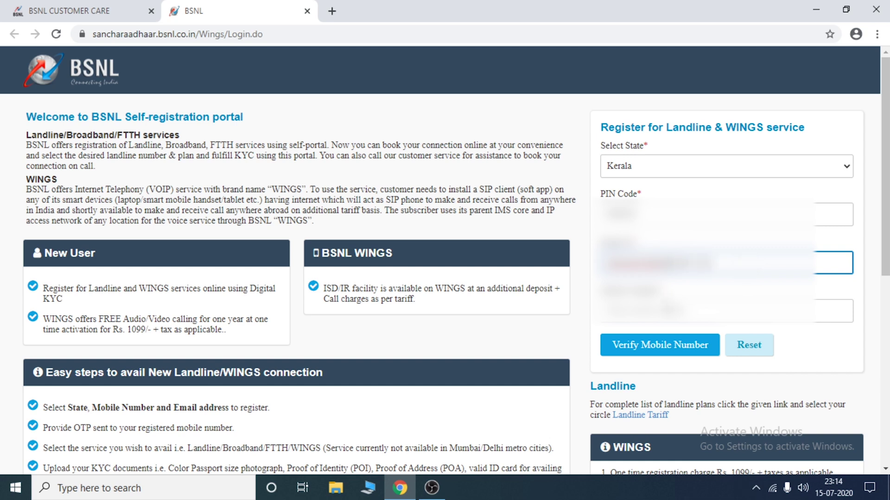
click(726, 311)
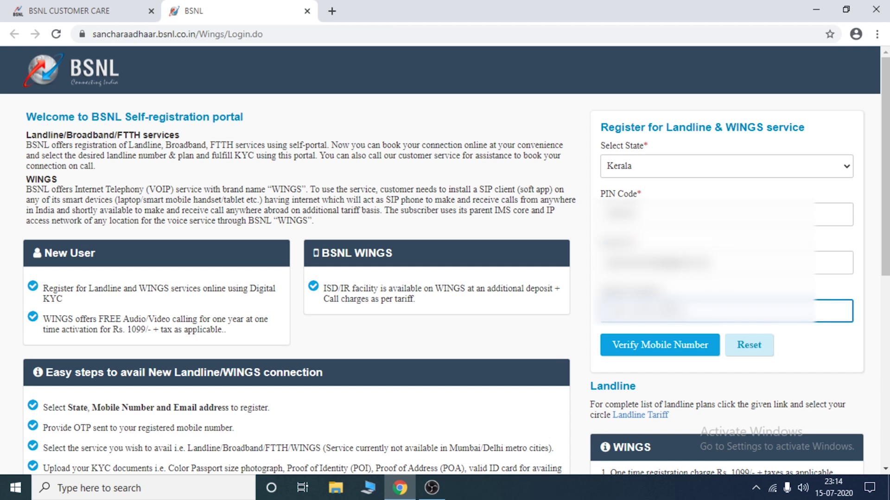
key(BackSpace)
key(BackSpace)
key(BackSpace)
key(BackSpace)
key(BackSpace)
key(BackSpace)
key(BackSpace)
key(BackSpace)
click(690, 349)
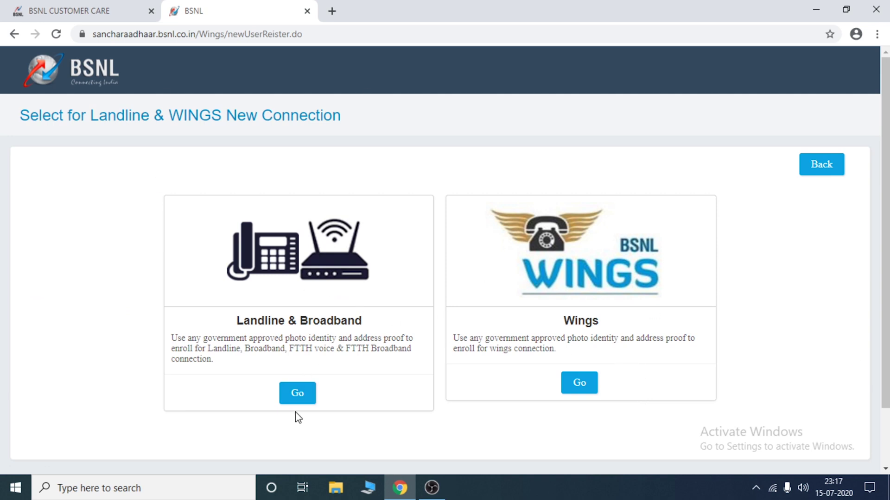
- Start a new Landline & Broadband application booked by Self for Bharat Fiber BroadBand with 1 voice connection
click(299, 399)
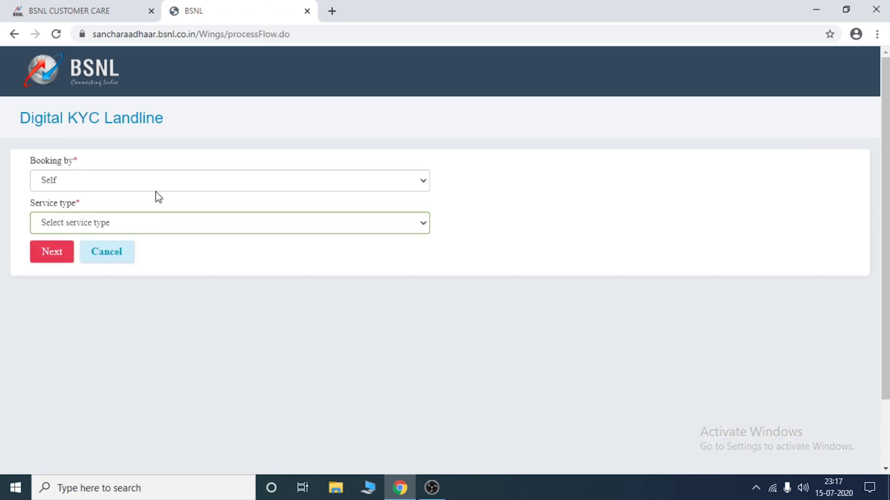
click(120, 188)
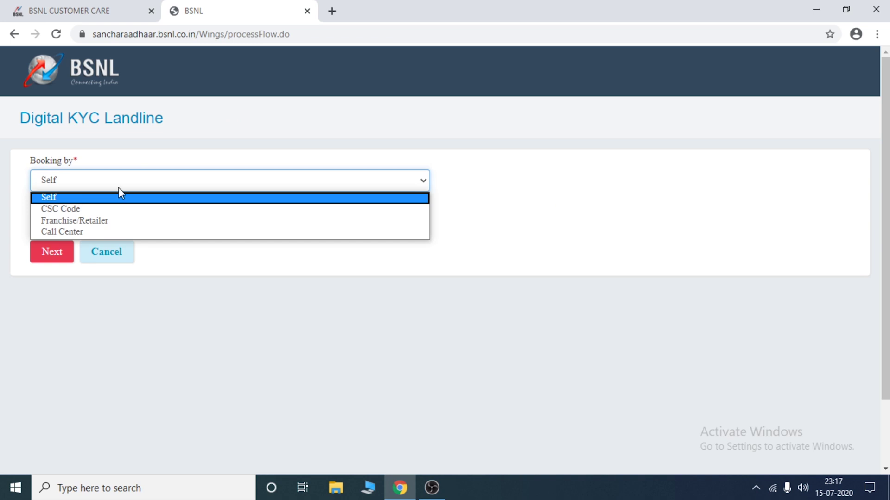
click(68, 198)
click(142, 223)
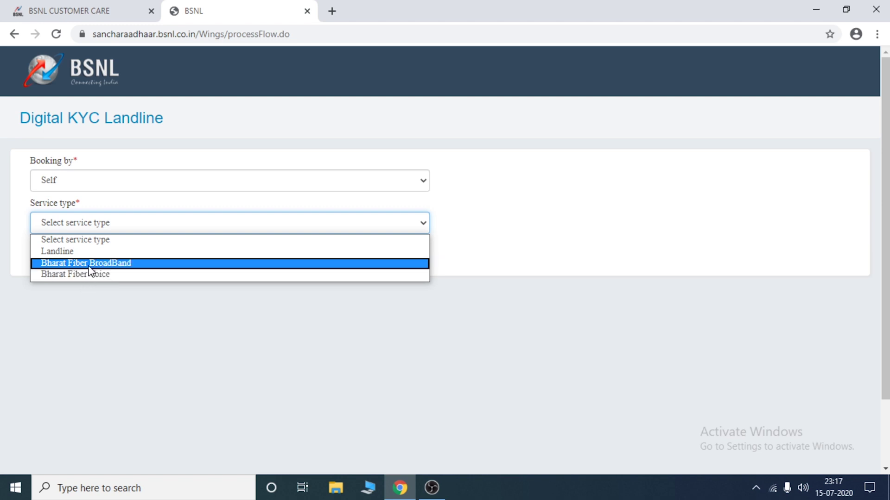
click(120, 265)
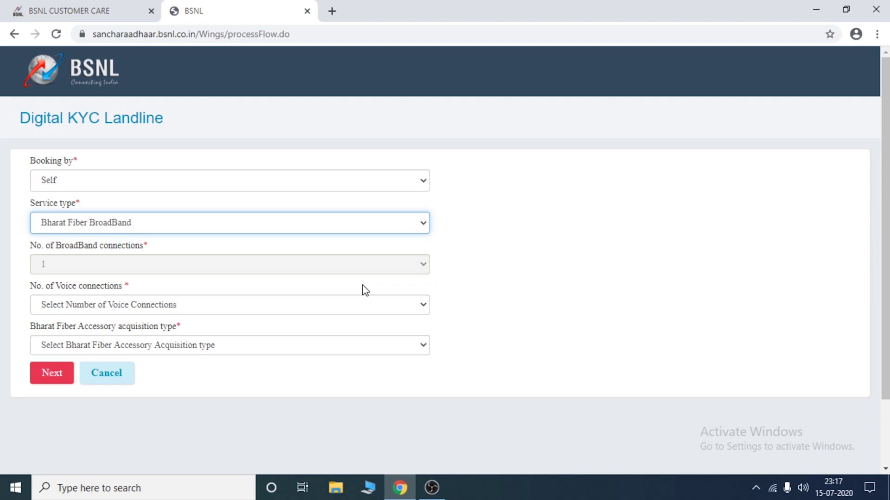
click(297, 311)
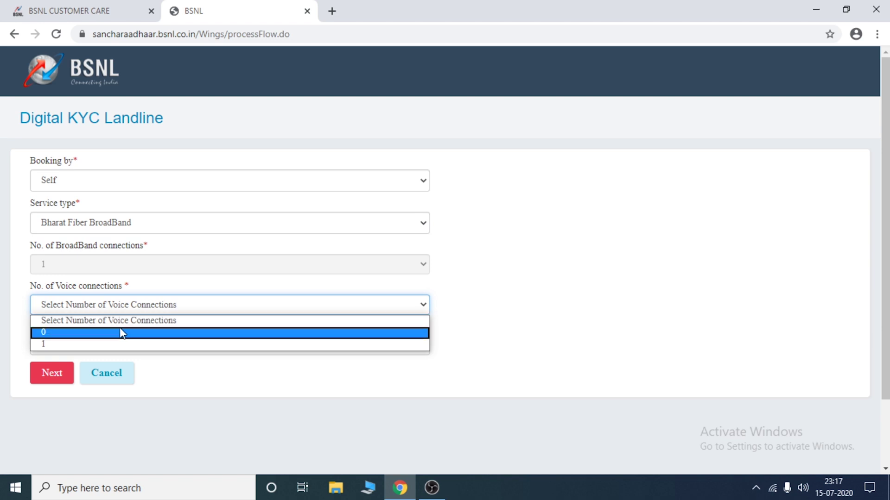
click(74, 344)
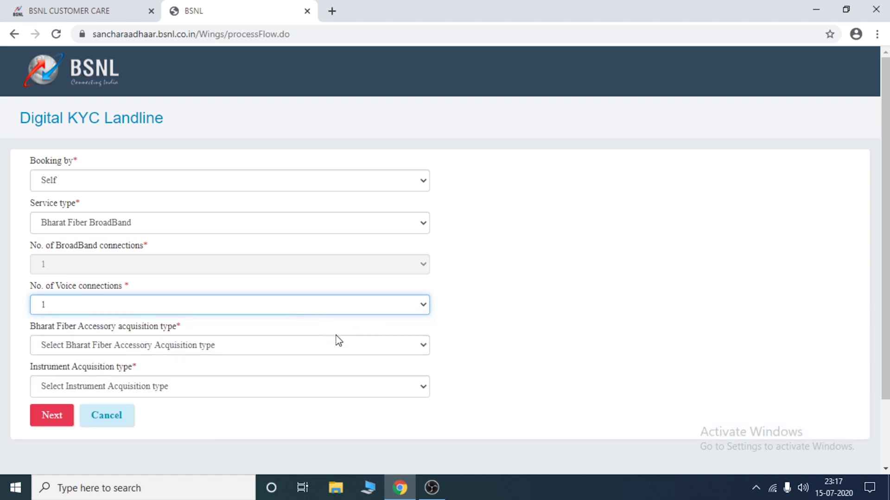
- Set accessory acquisition type to OWNED and instrument acquisition to 'CLIP Purchased from BSNL'
click(327, 349)
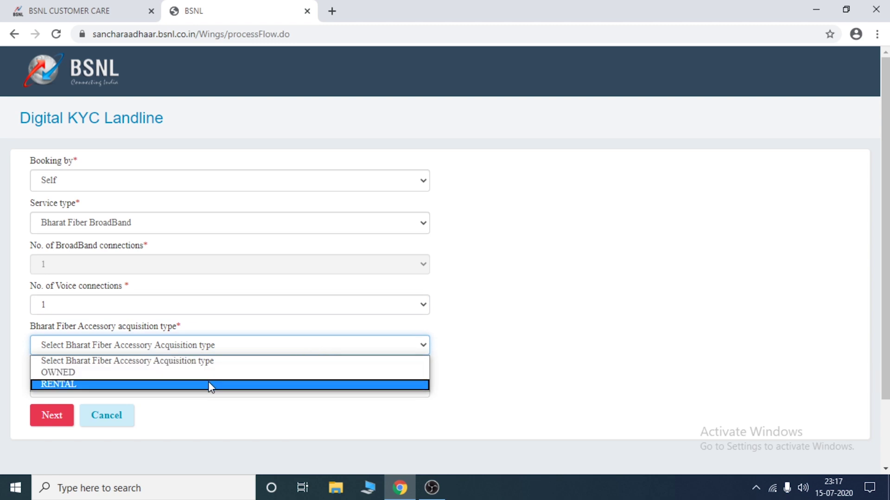
click(611, 335)
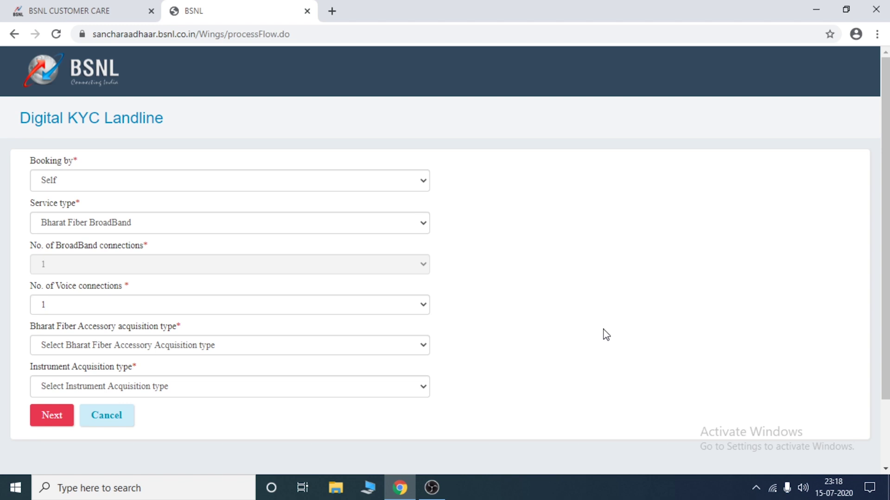
click(420, 348)
click(172, 373)
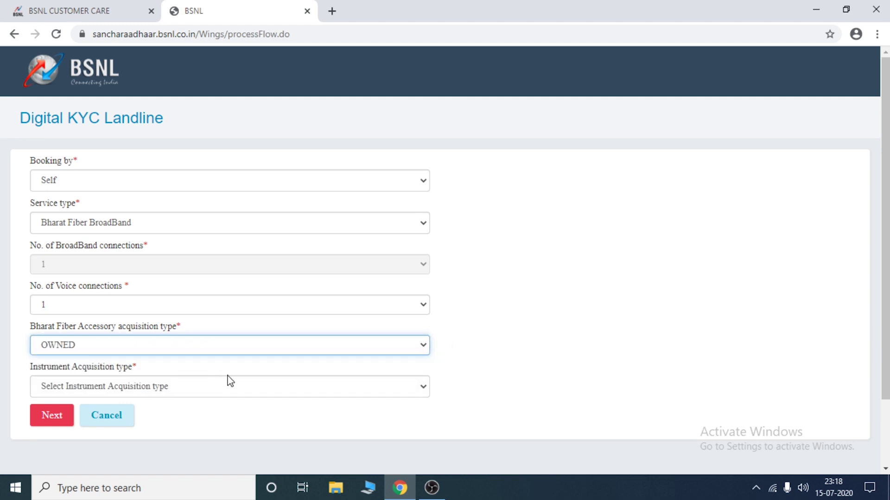
click(194, 392)
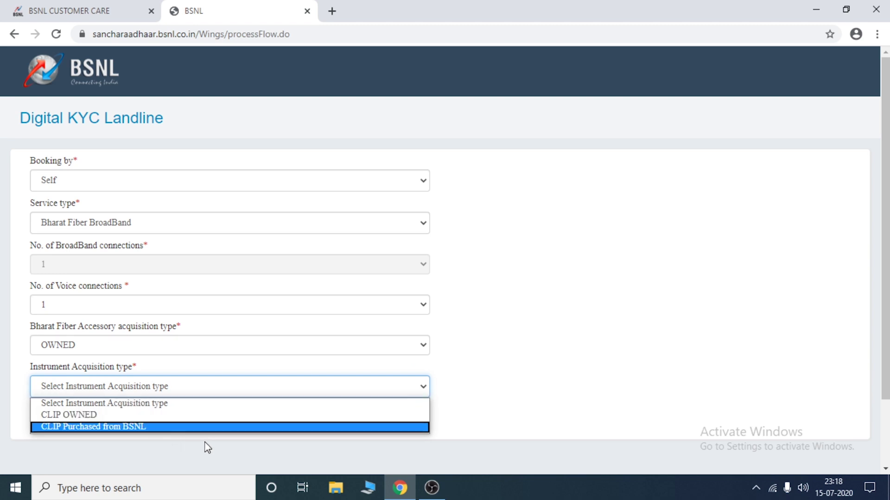
click(166, 429)
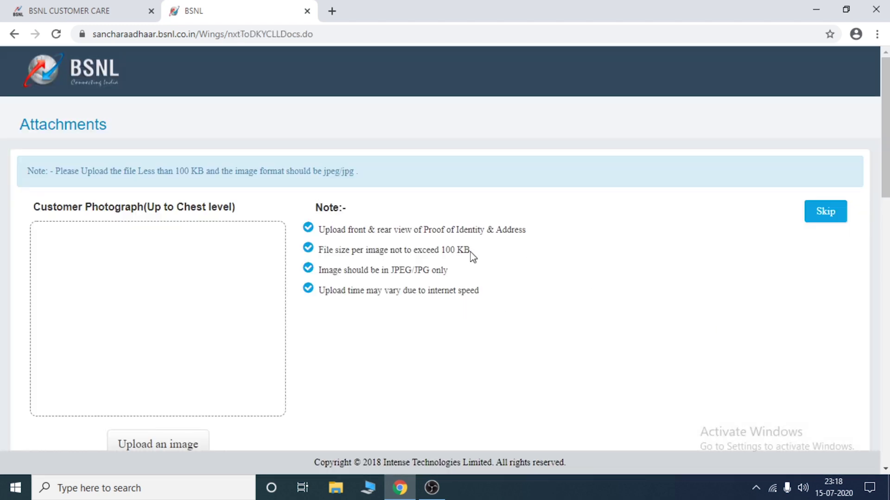
- Review the Attachments page without choosing an identity proof, then skip to Customer Details
right_click(148, 269)
click(502, 338)
scroll(125, 346, down, 4)
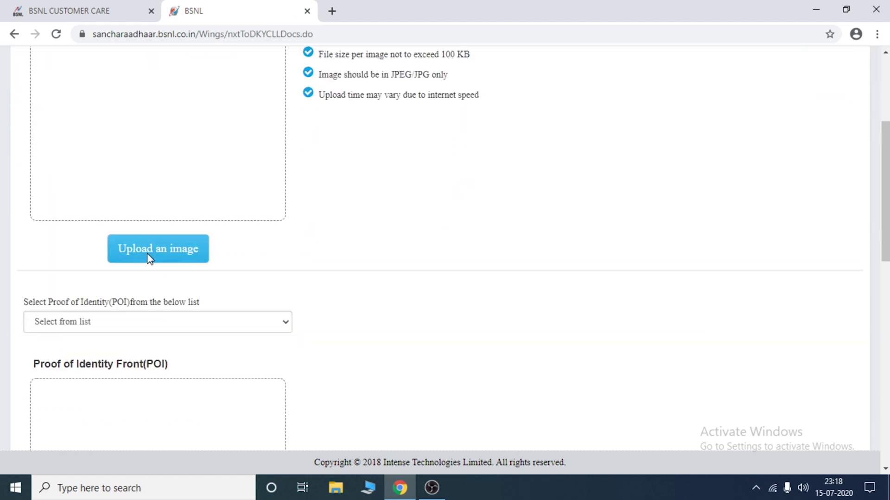
click(246, 324)
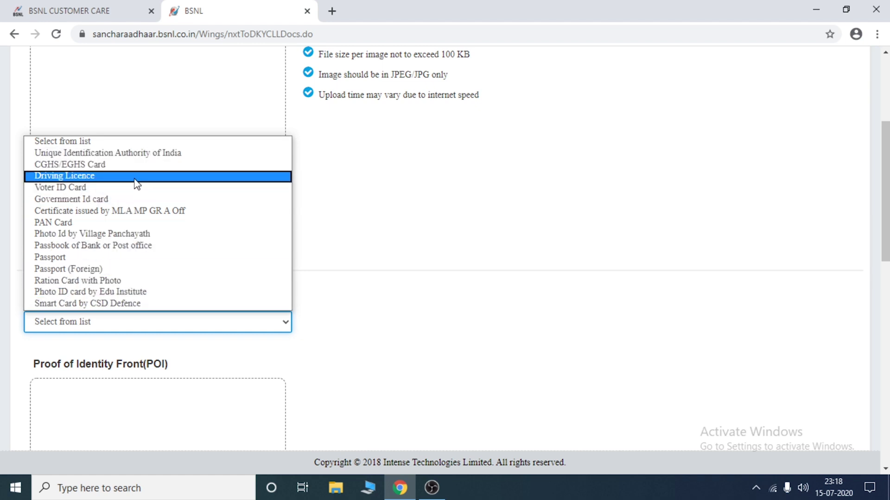
click(383, 335)
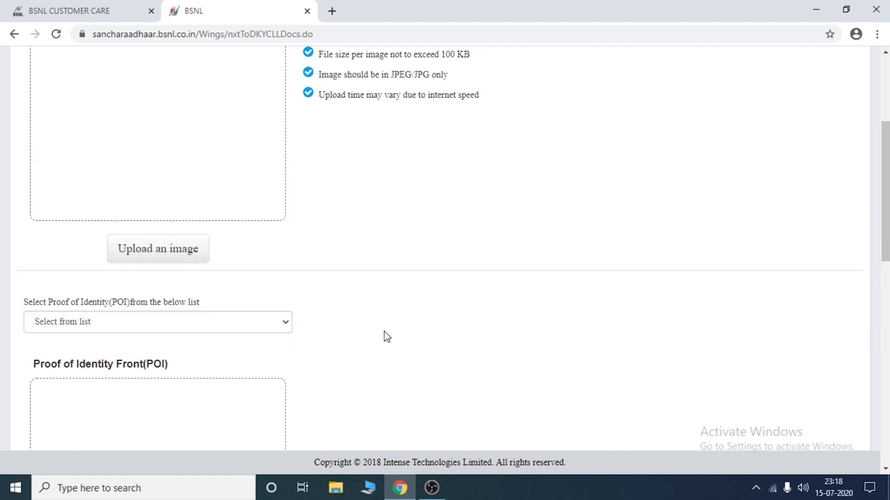
scroll(378, 335, down, 8)
scroll(379, 334, down, 5)
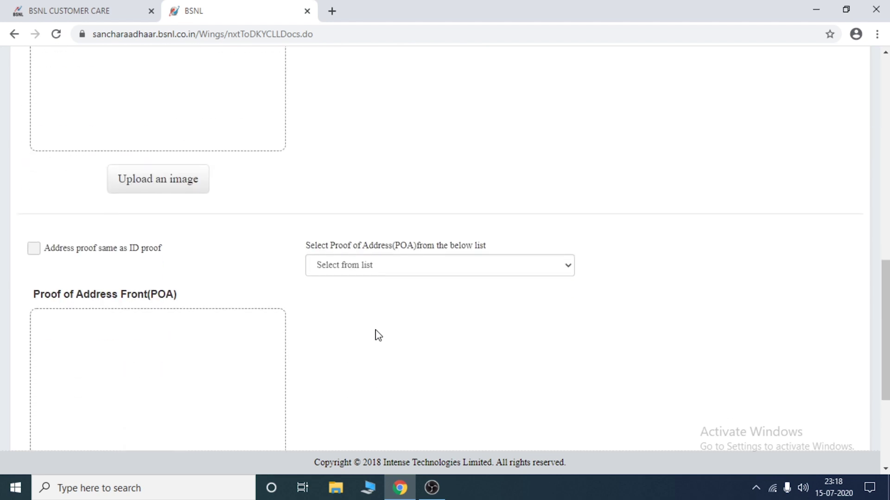
scroll(378, 334, up, 15)
scroll(377, 335, up, 10)
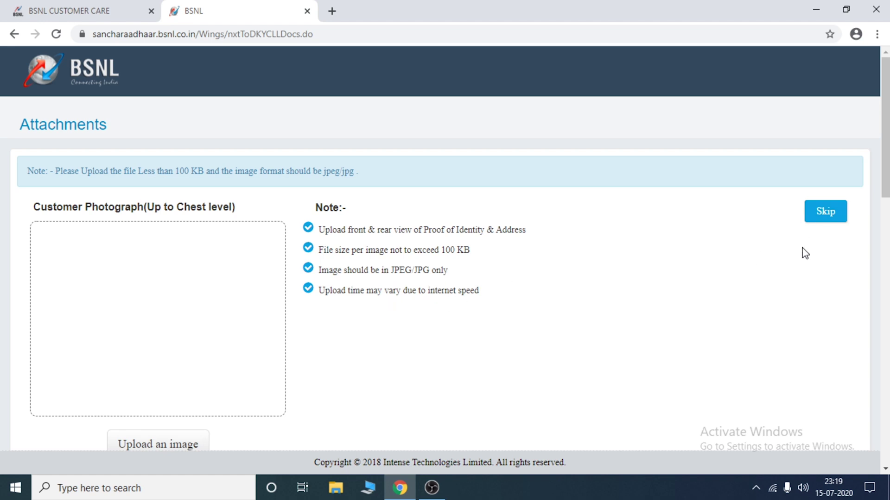
mouse_move(142, 308)
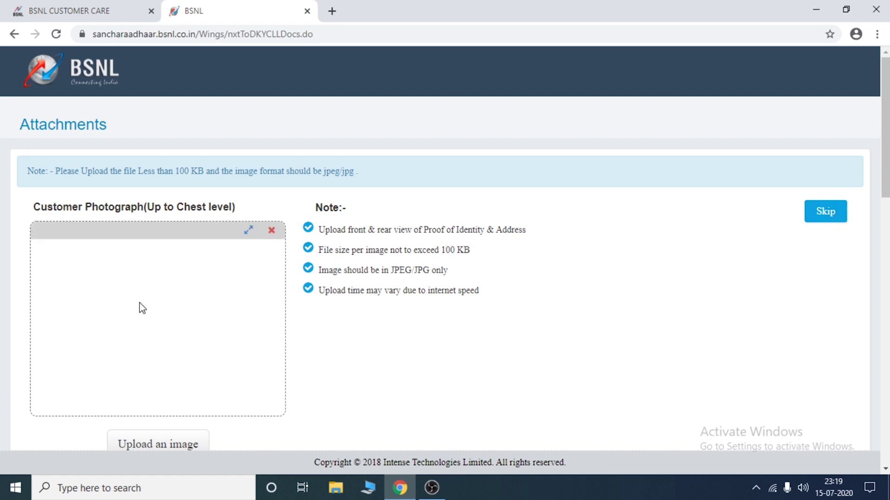
click(825, 211)
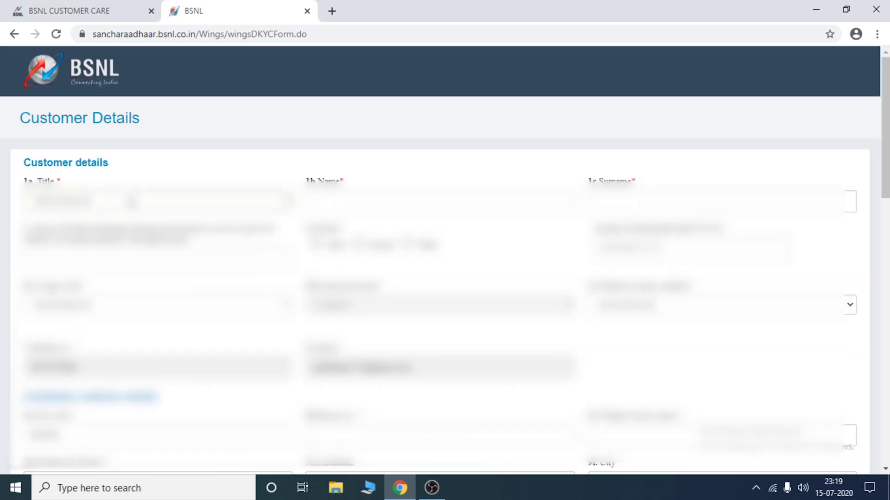
- Choose the customer's title from the Title dropdown
click(131, 202)
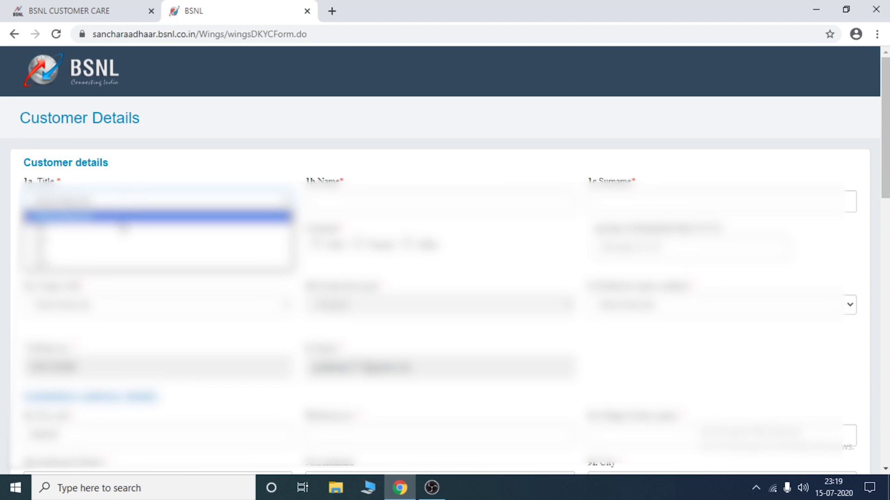
click(118, 240)
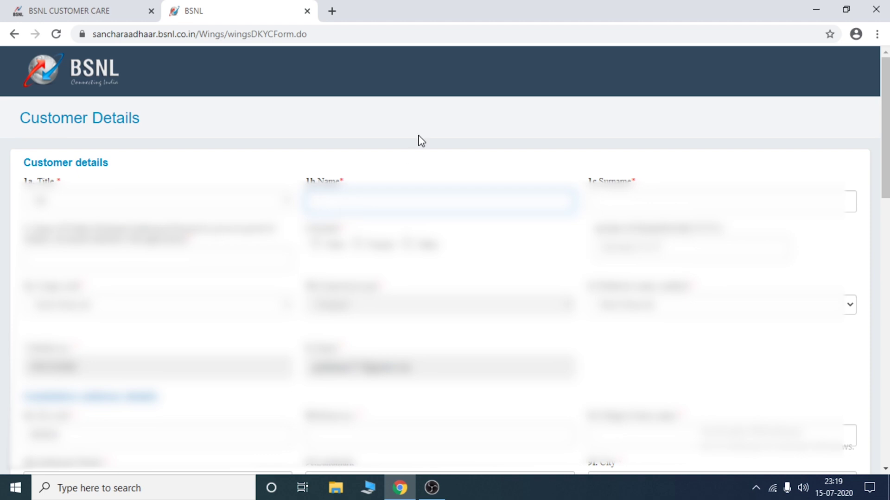
click(258, 208)
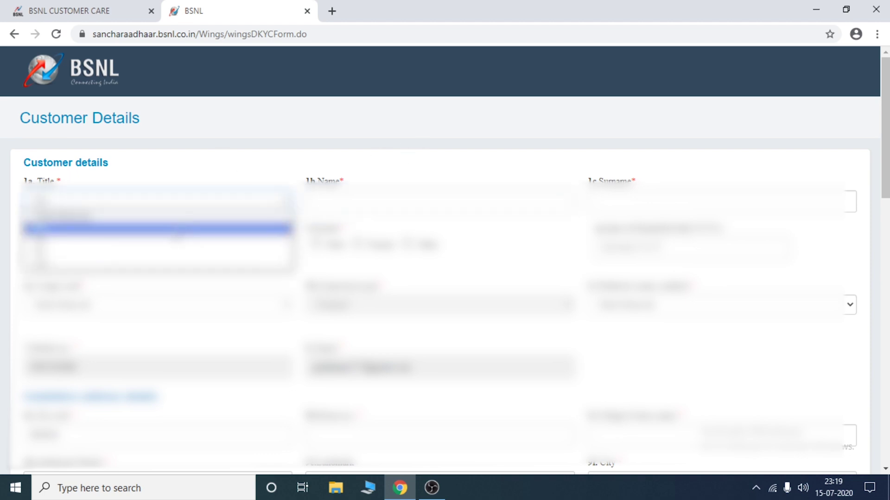
click(175, 232)
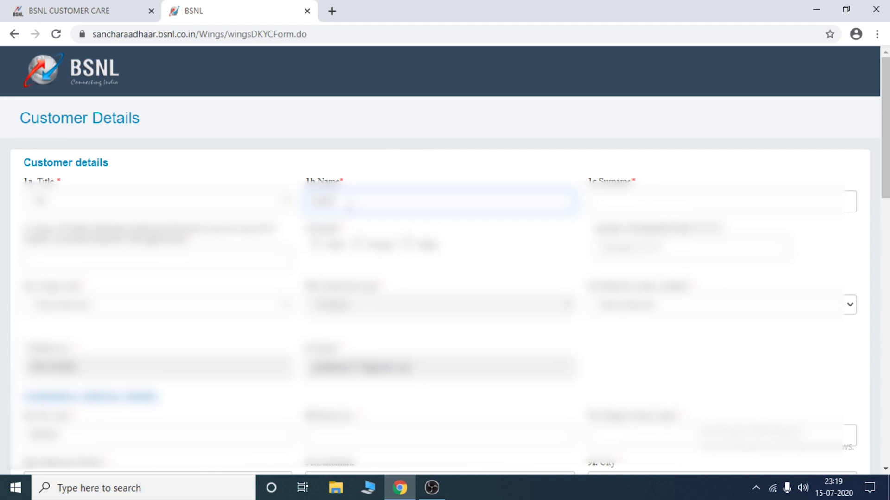
- Enter the customer's first name and surname in the Name and Surname fields
text(Singh)
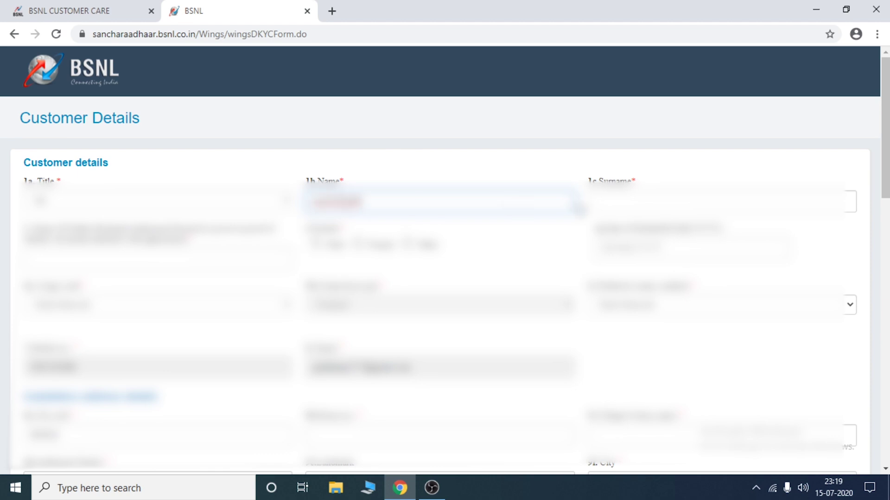
click(602, 202)
text(Singh)
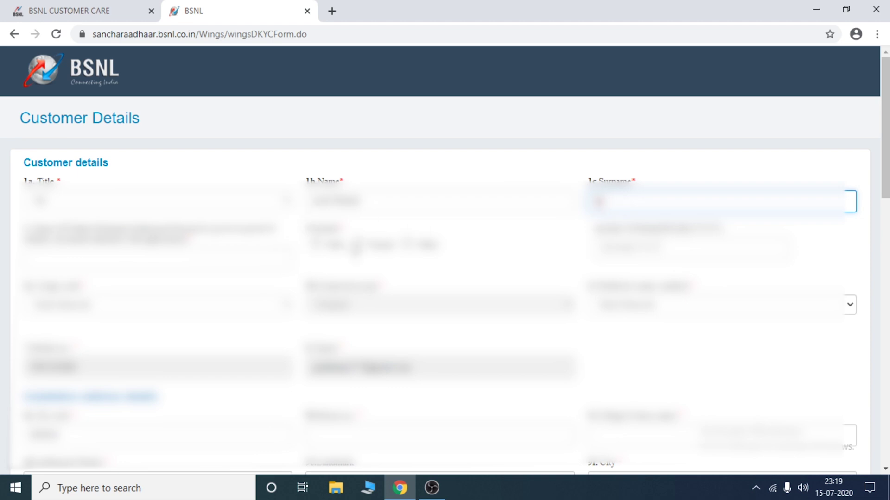
click(317, 250)
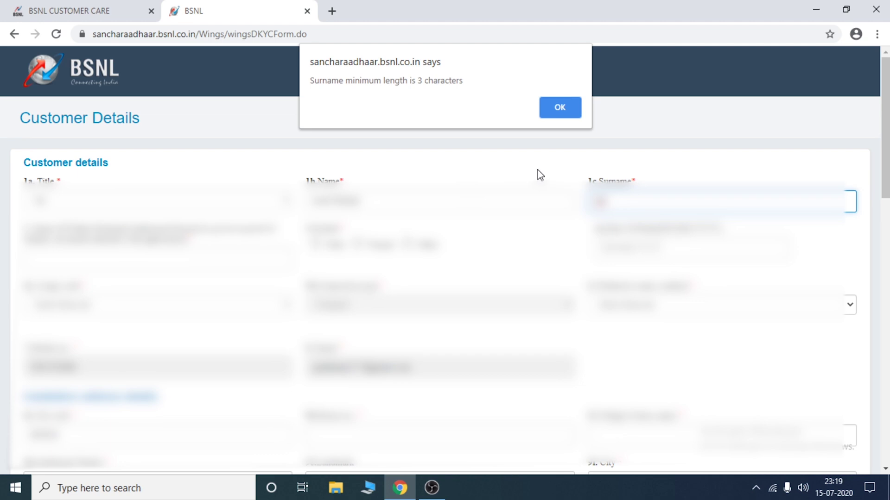
- Dismiss the surname-length alerts, extend the surname to at least 3 characters, and select Male gender
click(572, 115)
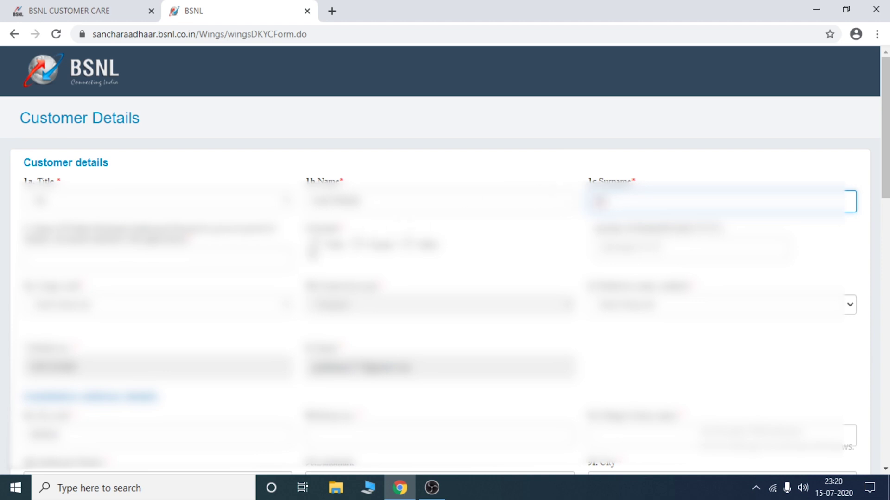
click(308, 248)
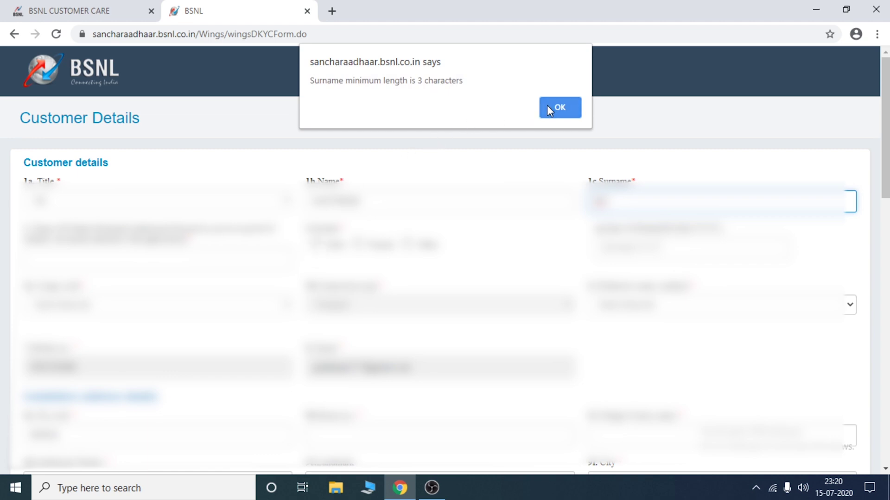
click(557, 109)
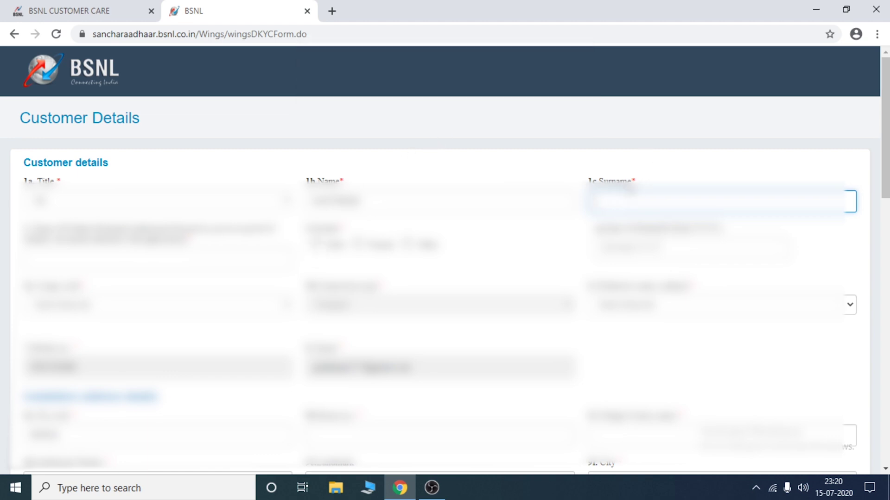
text(kar)
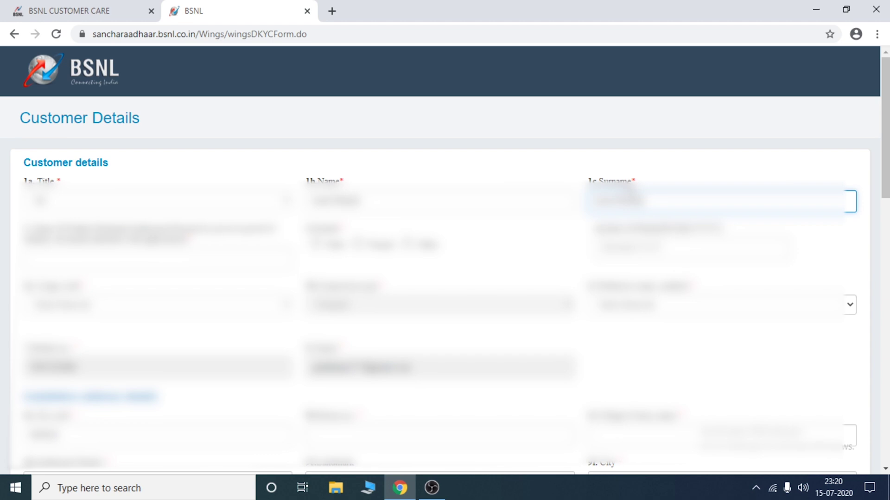
click(316, 244)
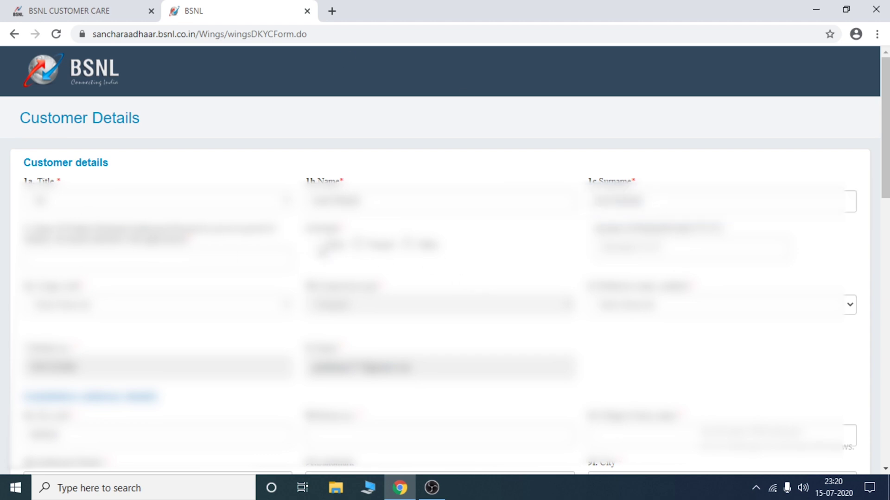